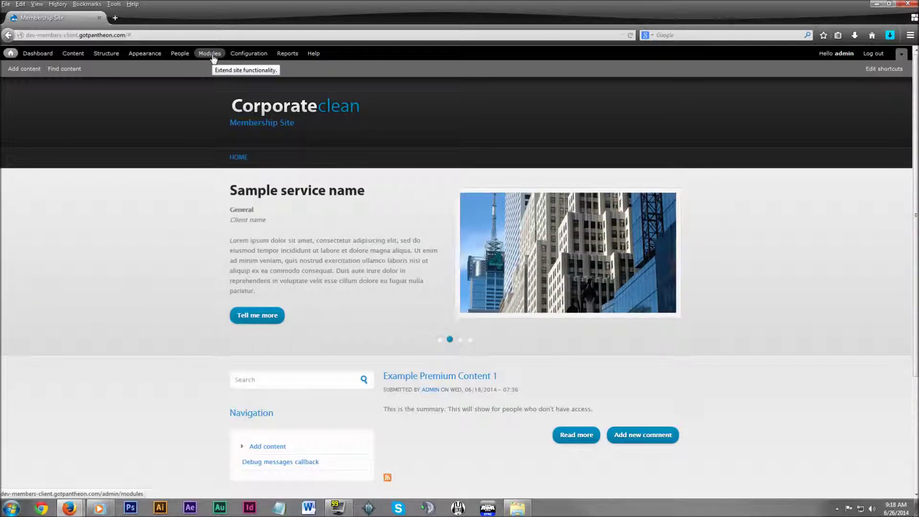
Enable the Membersify access control module in the Modules list and save the configuration
{"action": "left_click", "coordinate": [213, 57]}
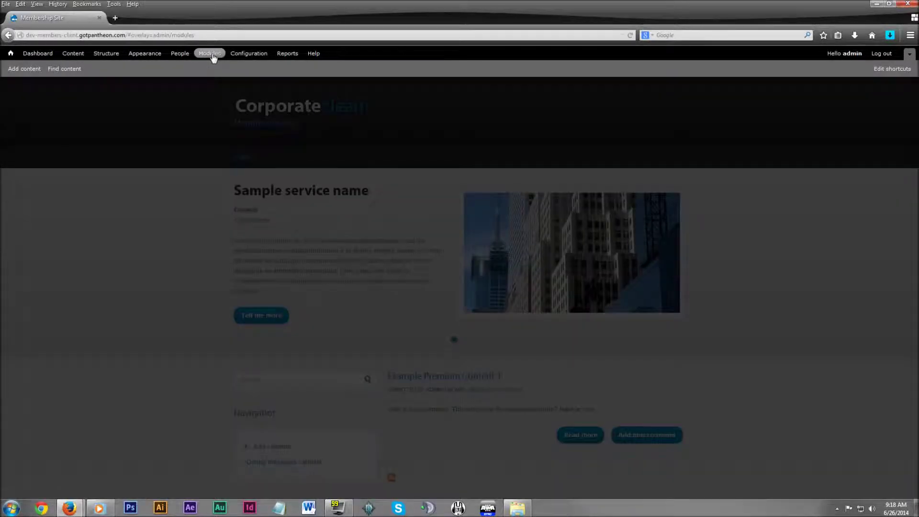
{"action": "scroll", "coordinate": [329, 299], "scroll_direction": "down", "scroll_amount": 15}
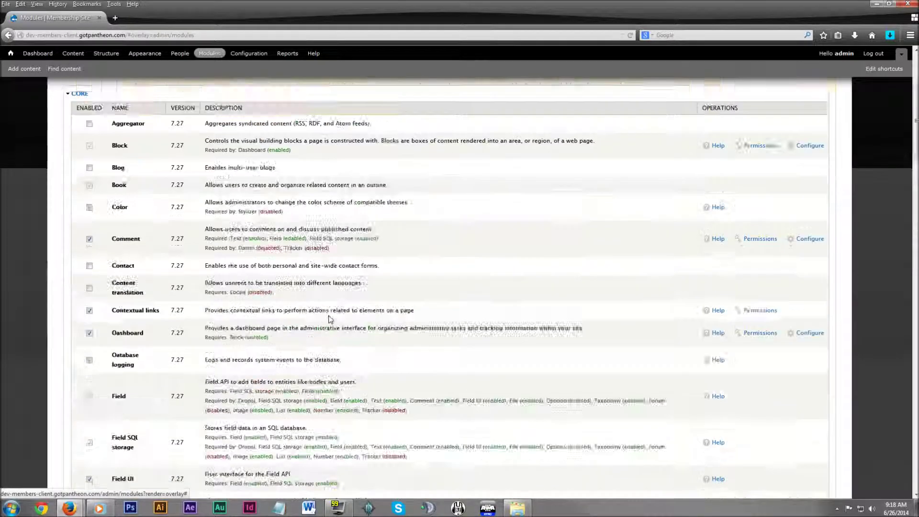
{"action": "scroll", "coordinate": [327, 324], "scroll_direction": "down", "scroll_amount": 15}
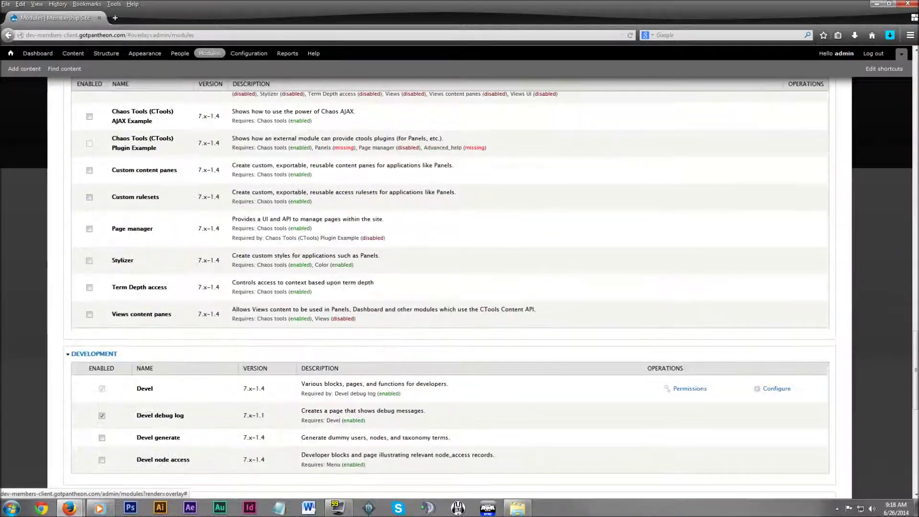
{"action": "scroll", "coordinate": [328, 320], "scroll_direction": "down", "scroll_amount": 3}
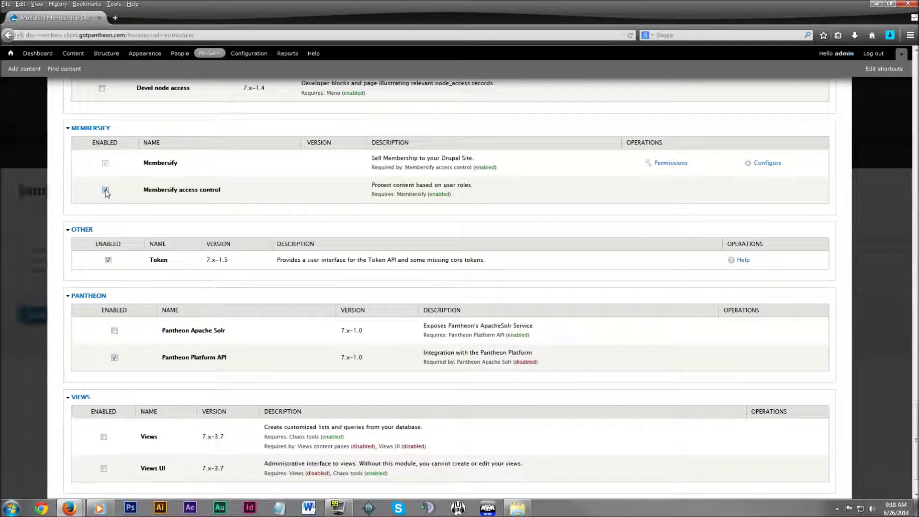
{"action": "scroll", "coordinate": [366, 205], "scroll_direction": "down", "scroll_amount": 1}
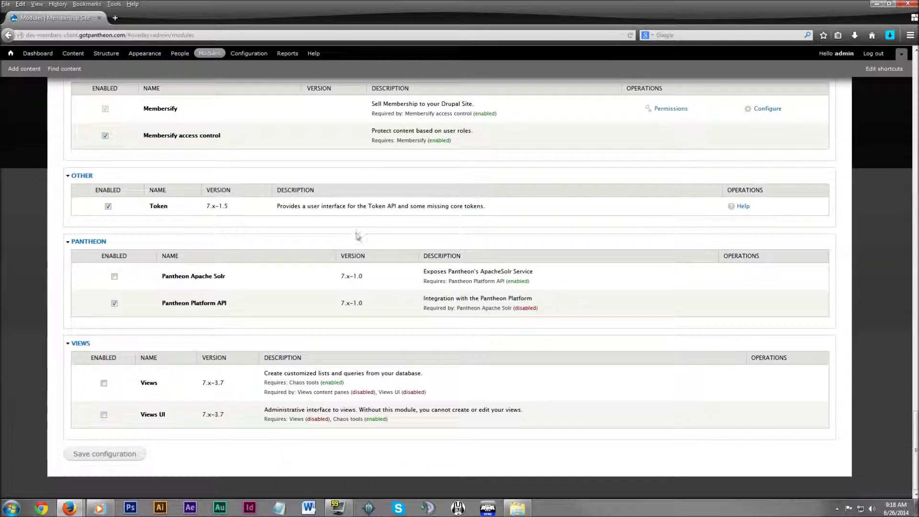
{"action": "left_click", "coordinate": [102, 455]}
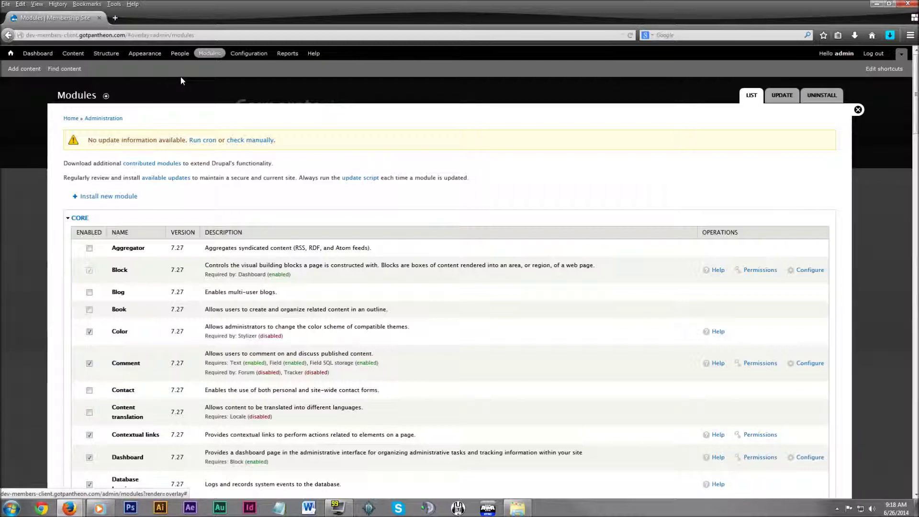
{"action": "left_click", "coordinate": [106, 53]}
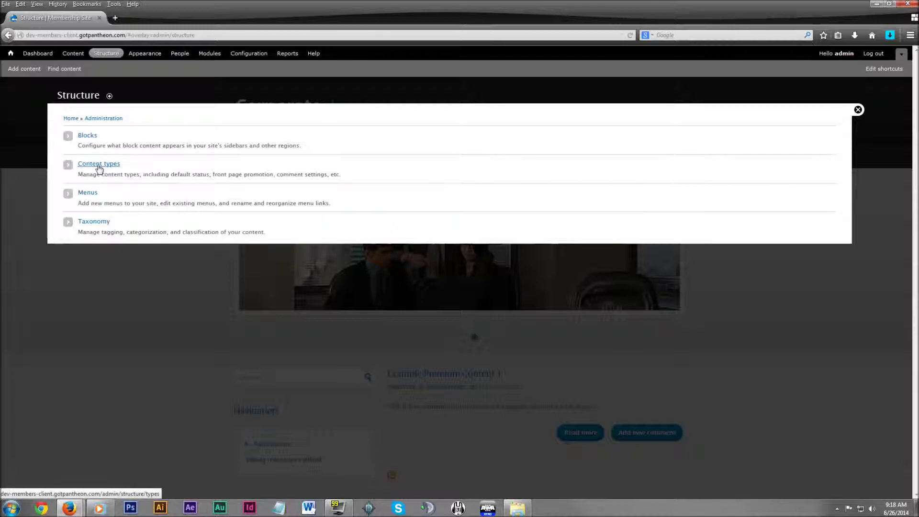
Add a content type 'Premium Content' described as 'This is content that users will need to pay to see.'
{"action": "left_click", "coordinate": [99, 164]}
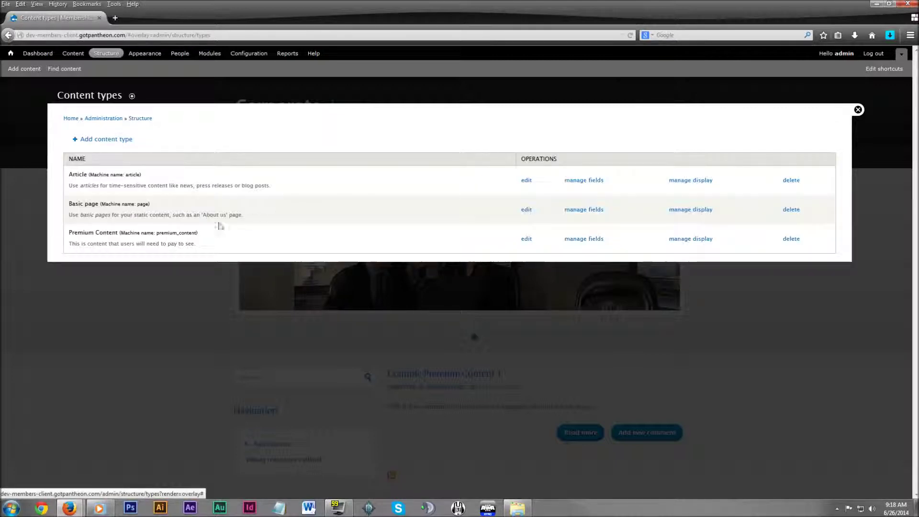
{"action": "left_click", "coordinate": [116, 140]}
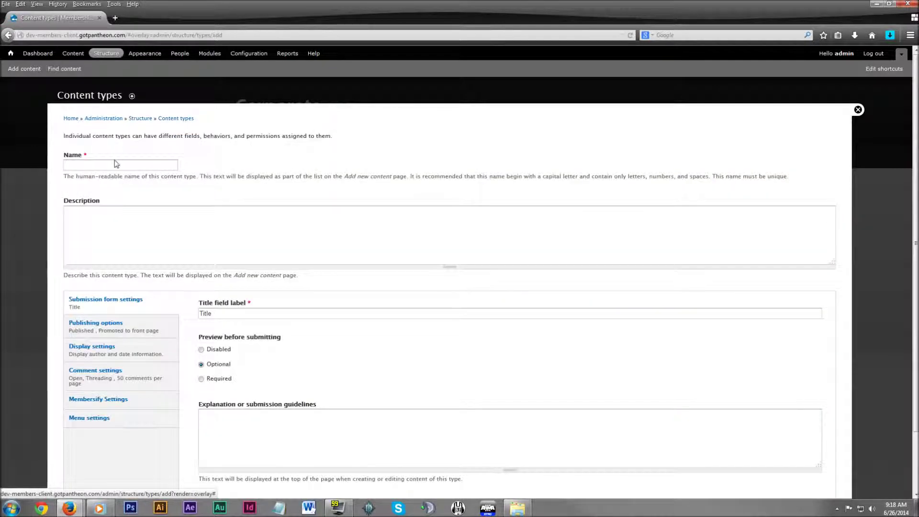
{"action": "left_click", "coordinate": [116, 164]}
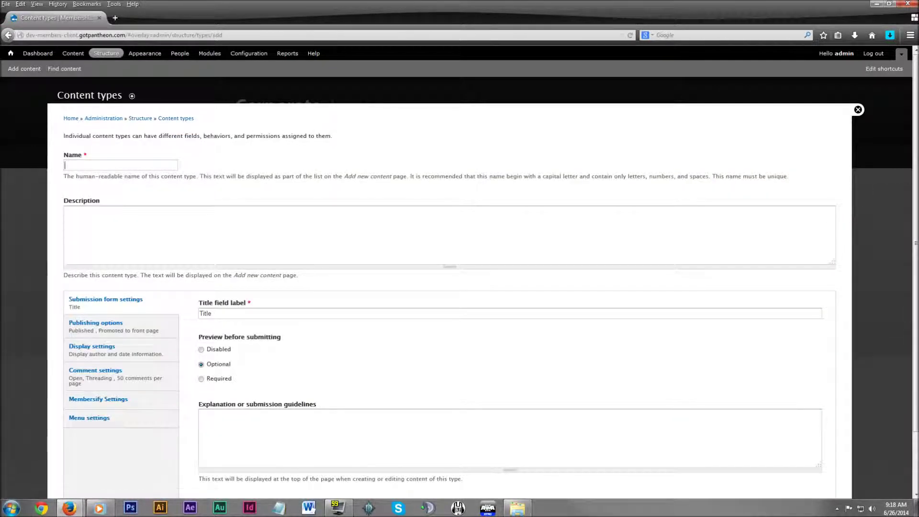
{"action": "type", "text": "Premiu"}
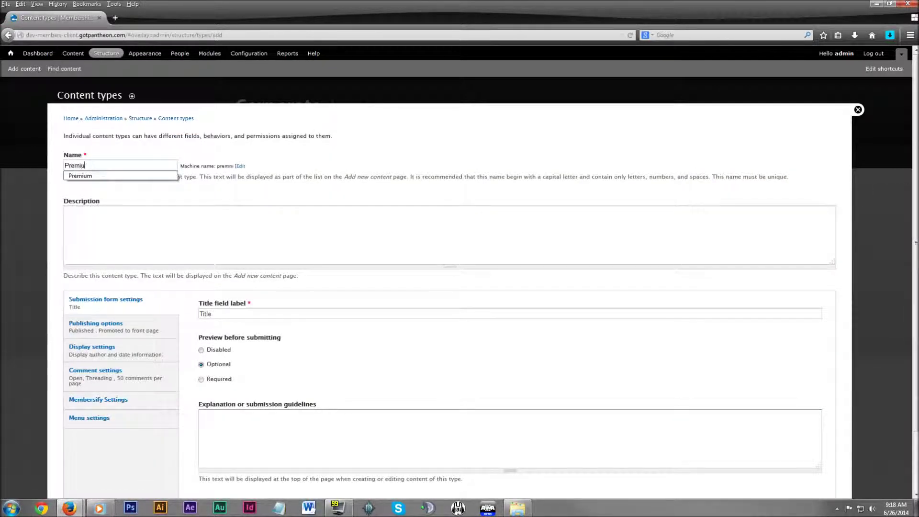
{"action": "type", "text": "m Content"}
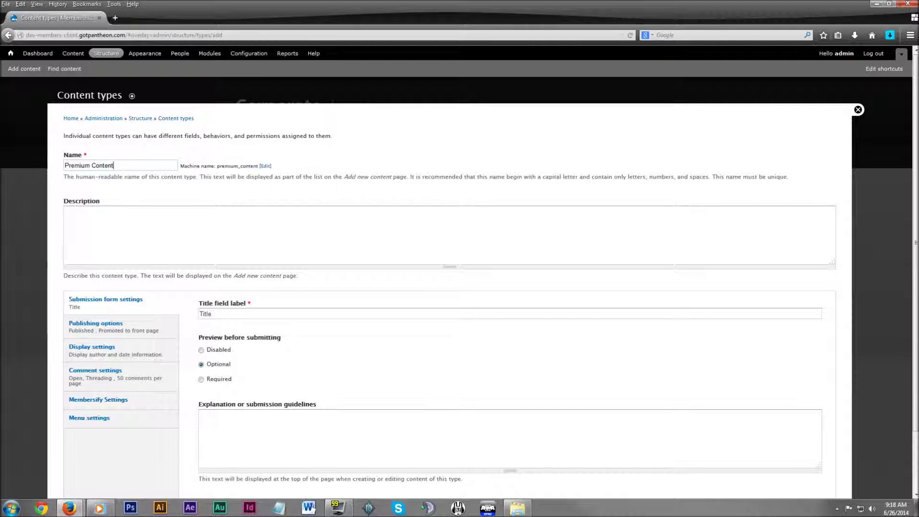
{"action": "left_click", "coordinate": [67, 212]}
{"action": "type", "text": "This is content that users will need to pay to see."}
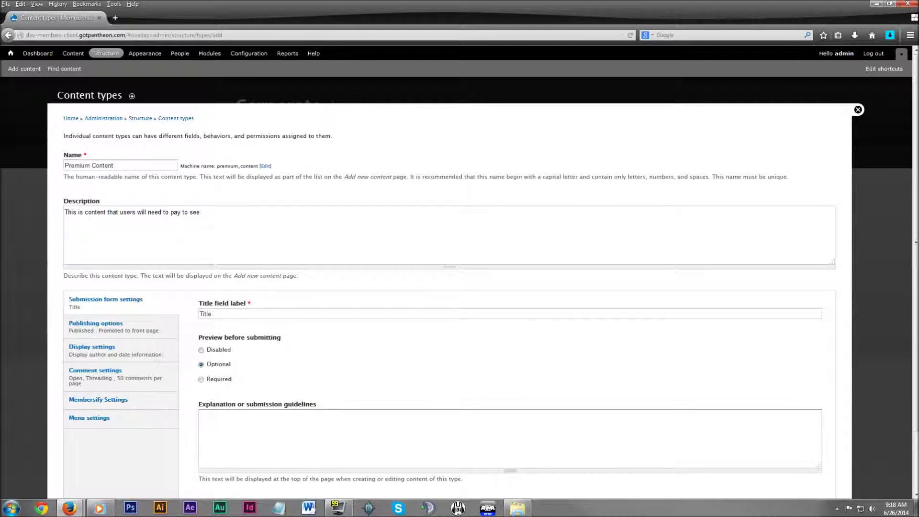
{"action": "scroll", "coordinate": [450, 287], "scroll_direction": "down", "scroll_amount": 1}
{"action": "scroll", "coordinate": [91, 345], "scroll_direction": "down", "scroll_amount": 2}
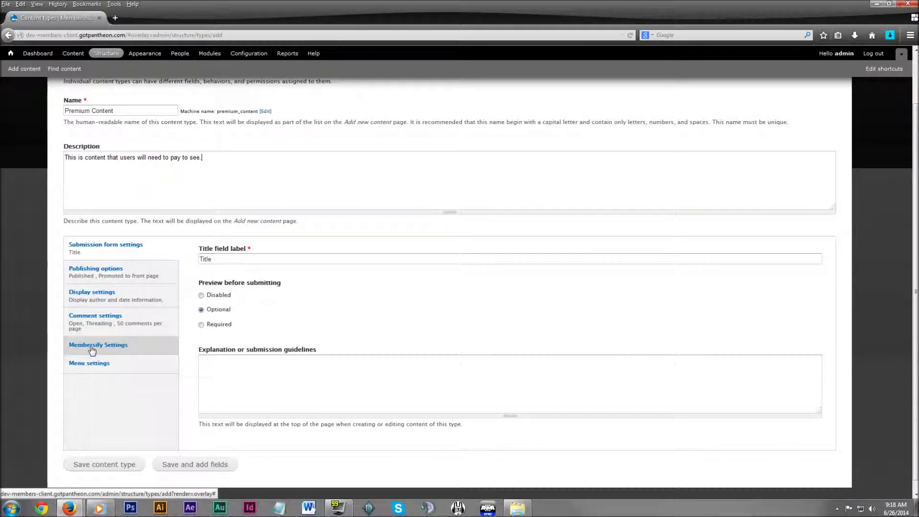
{"action": "left_click", "coordinate": [92, 350]}
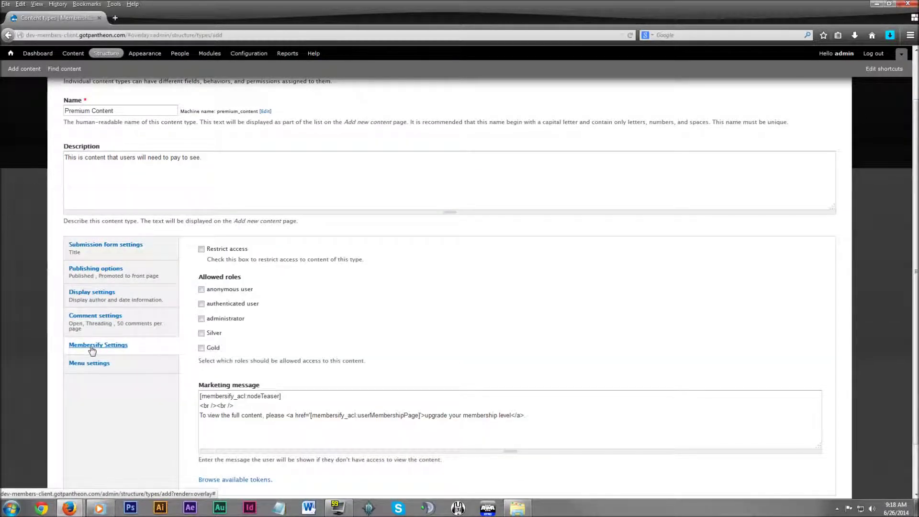
Turn on access restriction for Premium Content, allowing only the Silver and Gold roles
{"action": "left_click", "coordinate": [201, 249]}
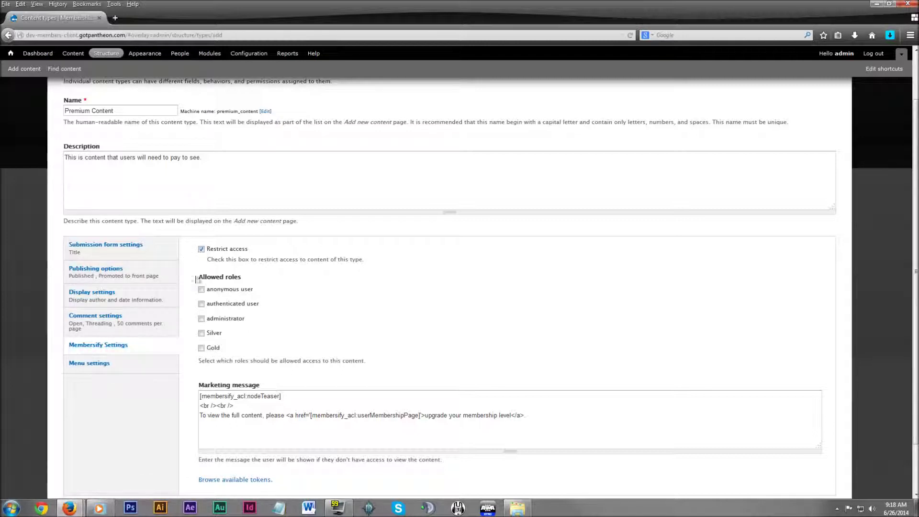
{"action": "left_click", "coordinate": [201, 333]}
{"action": "left_click", "coordinate": [201, 347]}
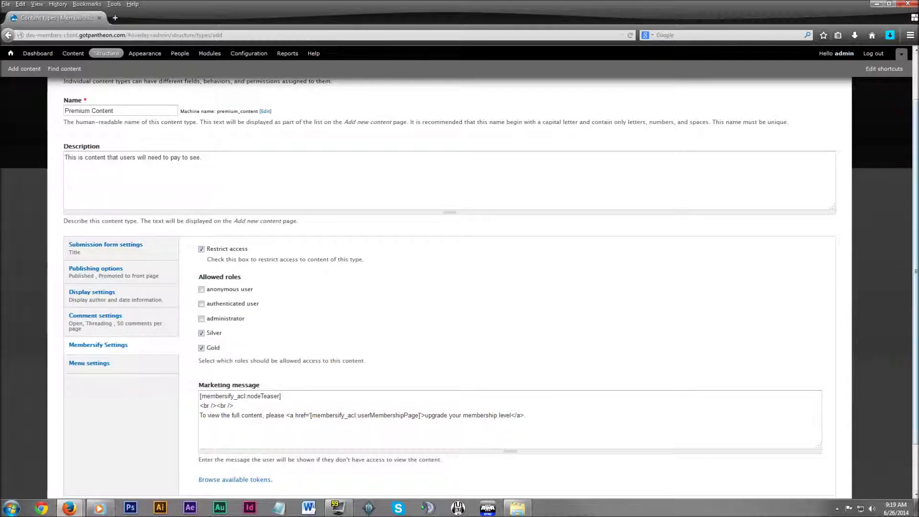
{"action": "scroll", "coordinate": [915, 316], "scroll_direction": "down", "scroll_amount": 1}
{"action": "scroll", "coordinate": [915, 316], "scroll_direction": "down", "scroll_amount": 1}
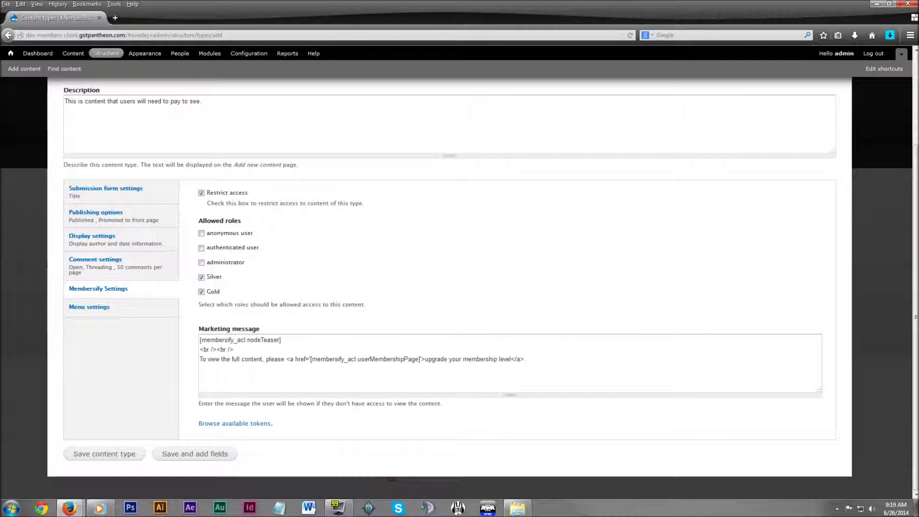
{"action": "left_click", "coordinate": [245, 423]}
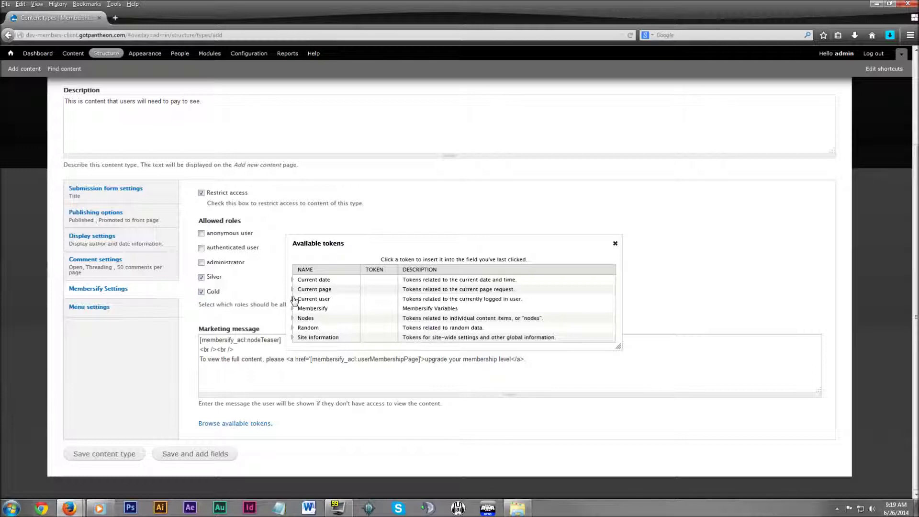
{"action": "left_click", "coordinate": [294, 299]}
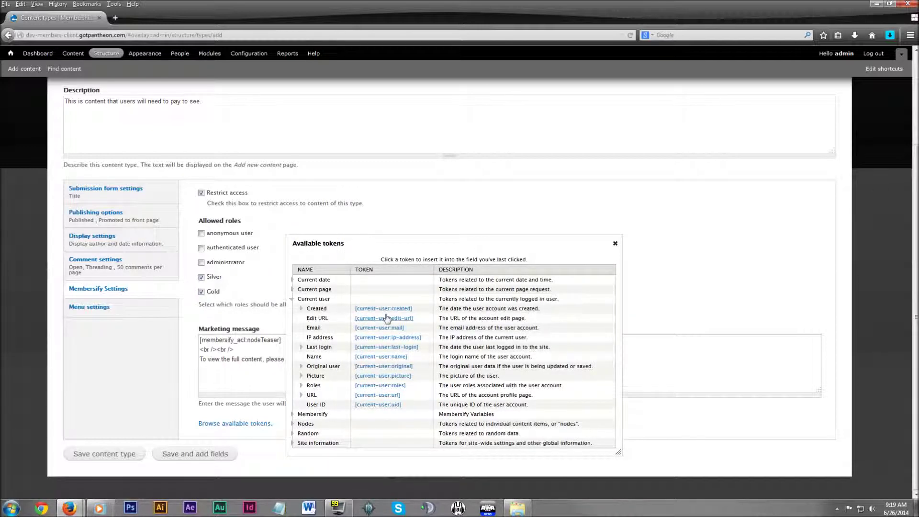
{"action": "left_click", "coordinate": [294, 299]}
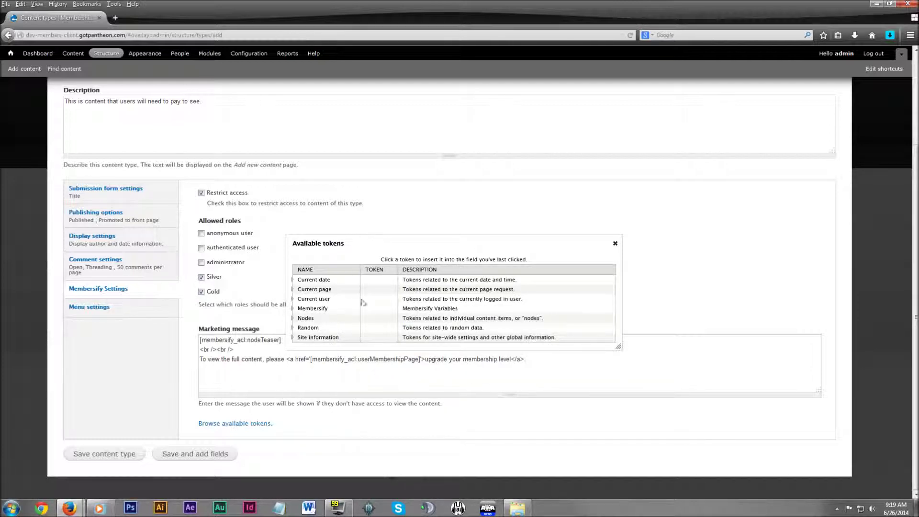
{"action": "left_click_drag", "start_coordinate": [475, 247], "coordinate": [608, 216]}
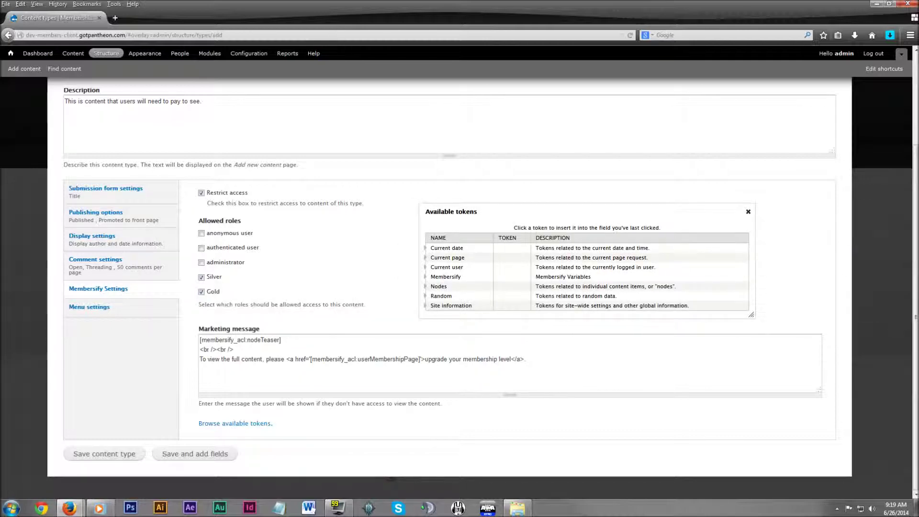
{"action": "left_click", "coordinate": [425, 267]}
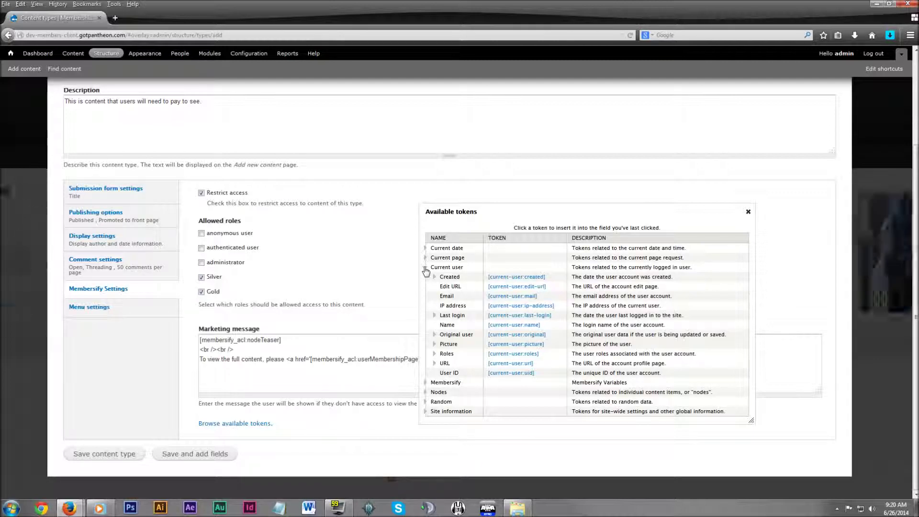
{"action": "left_click", "coordinate": [749, 214]}
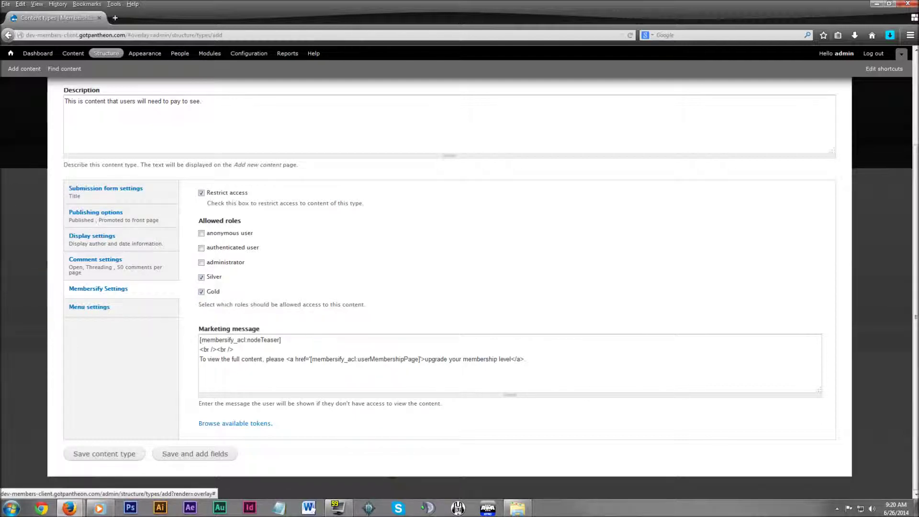
Review the marketing message tokens, save the Premium Content type, and return to the home page
{"action": "left_click_drag", "start_coordinate": [274, 339], "coordinate": [200, 340]}
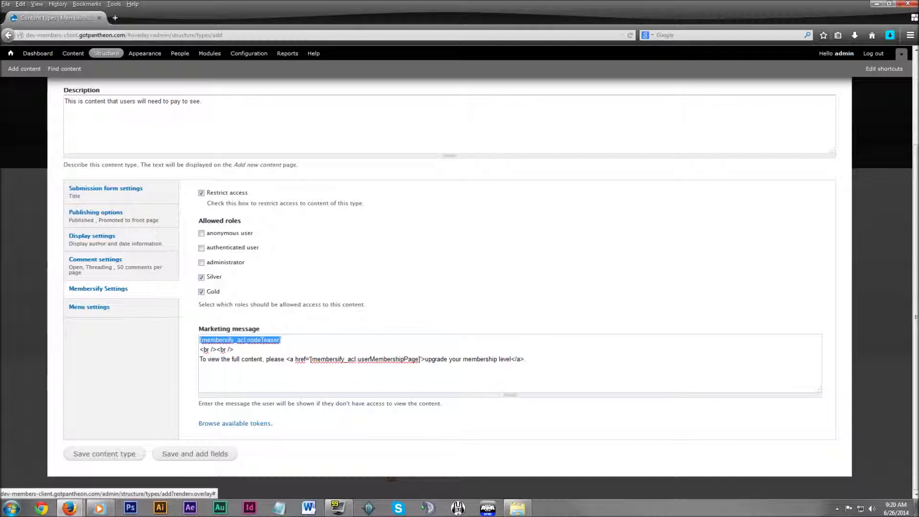
{"action": "left_click_drag", "start_coordinate": [200, 359], "coordinate": [525, 358]}
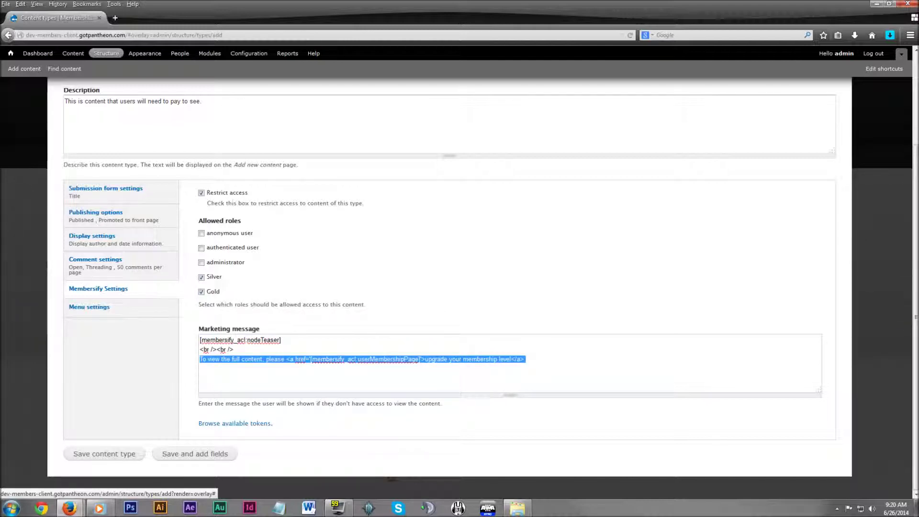
{"action": "key", "text": "Right"}
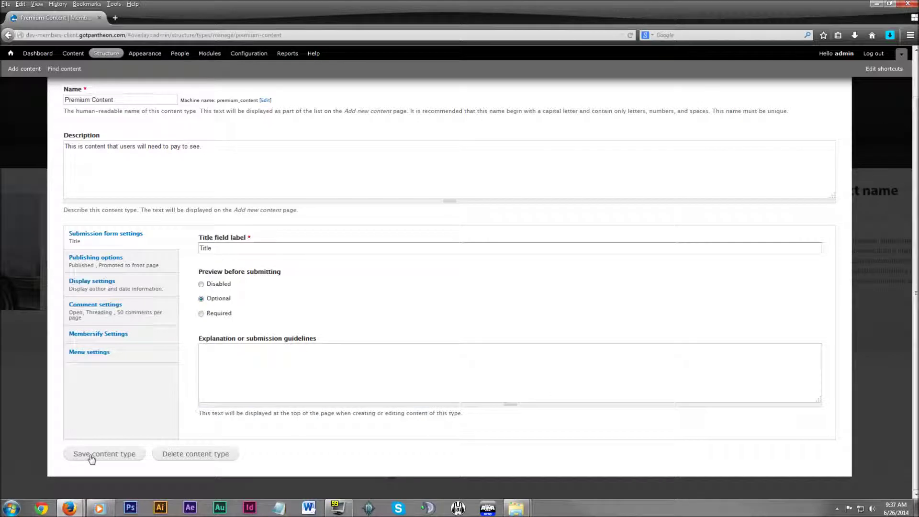
{"action": "left_click", "coordinate": [91, 454]}
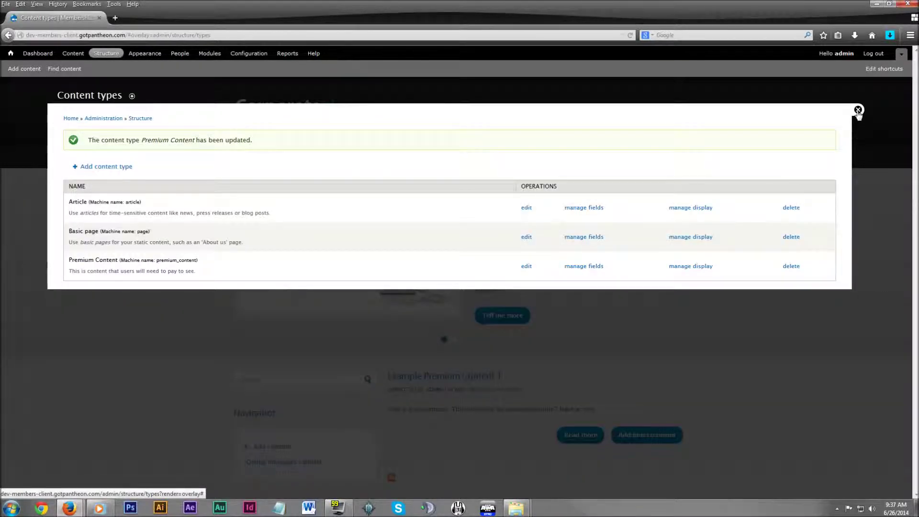
{"action": "left_click", "coordinate": [858, 110]}
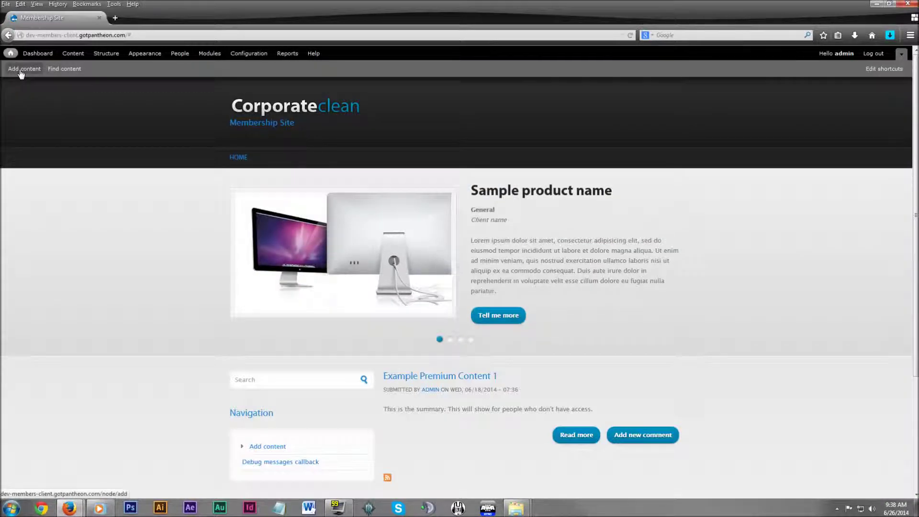
Create a Premium Content post titled 'Premium post 1' with pasted body text
{"action": "left_click", "coordinate": [21, 70]}
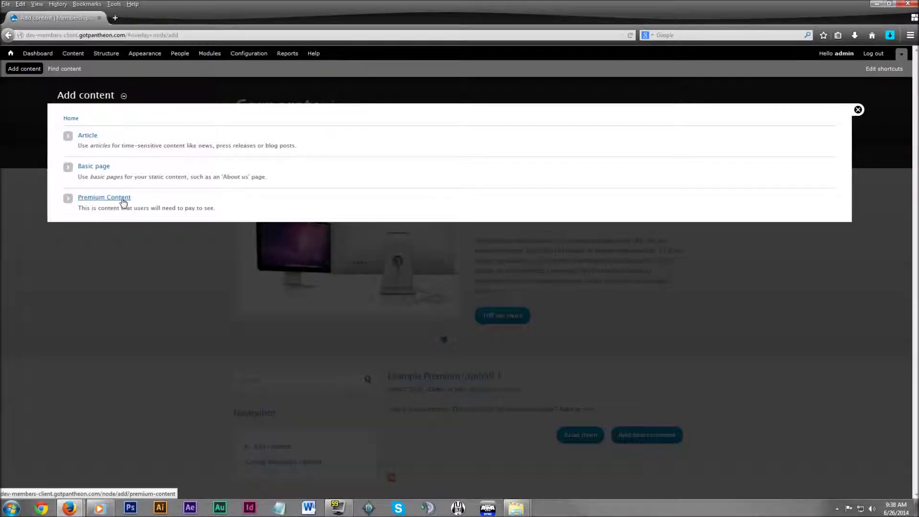
{"action": "left_click", "coordinate": [104, 197]}
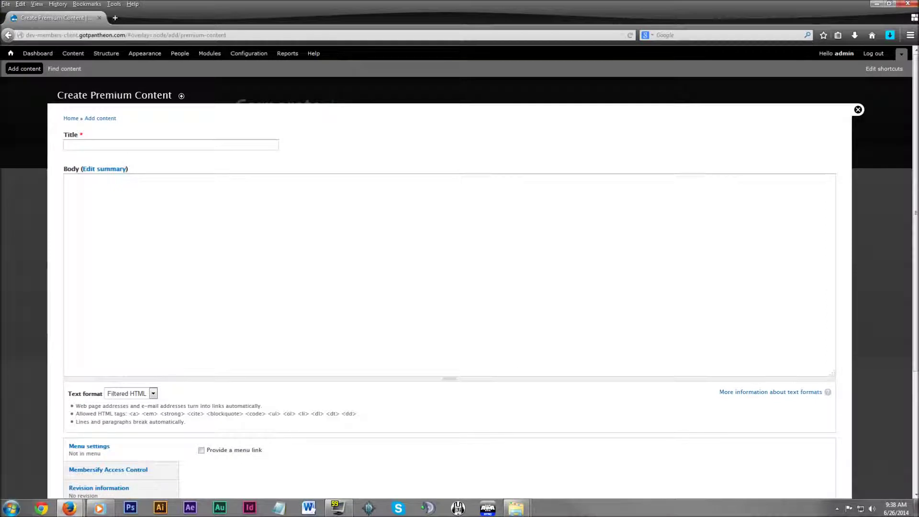
{"action": "type", "text": "Premi"}
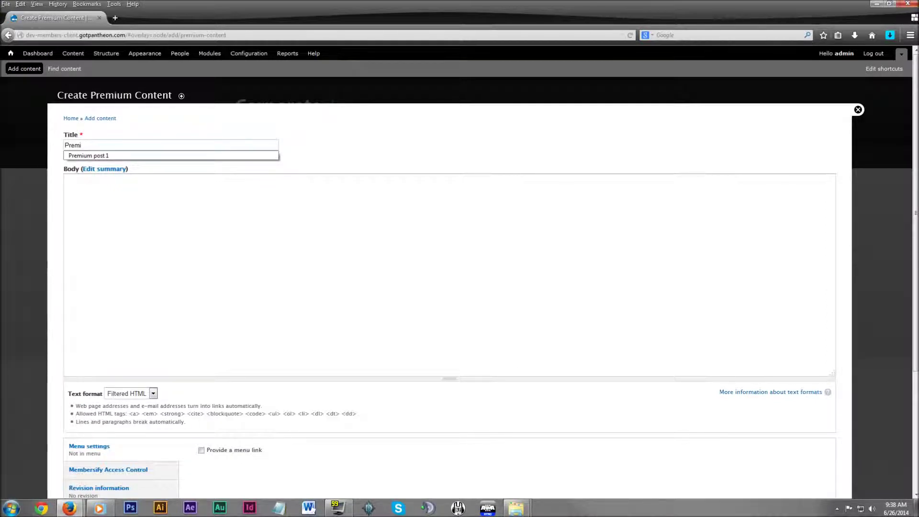
{"action": "left_click", "coordinate": [132, 155]}
{"action": "key", "text": "Tab"}
{"action": "type", "text": "This is content that users will need to pay to see."}
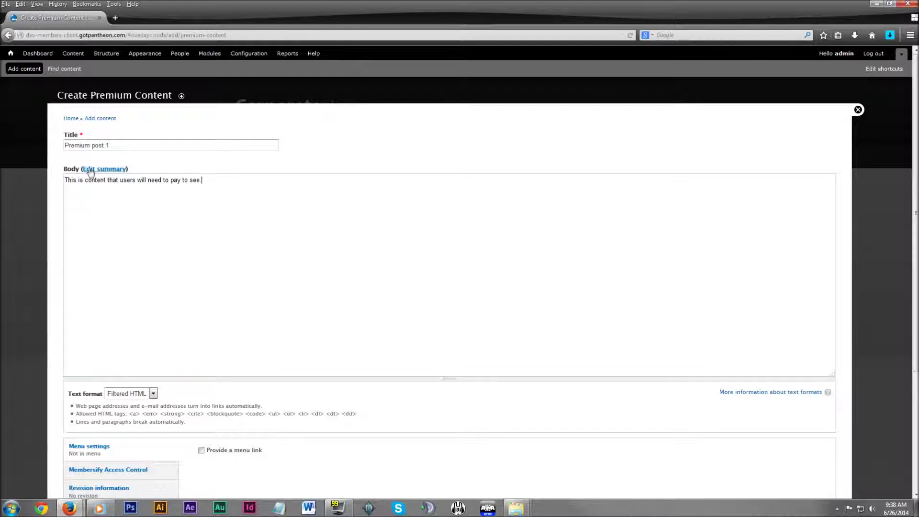
Add the separate summary 'Summary for Premium post1 goes here.'
{"action": "left_click", "coordinate": [109, 169]}
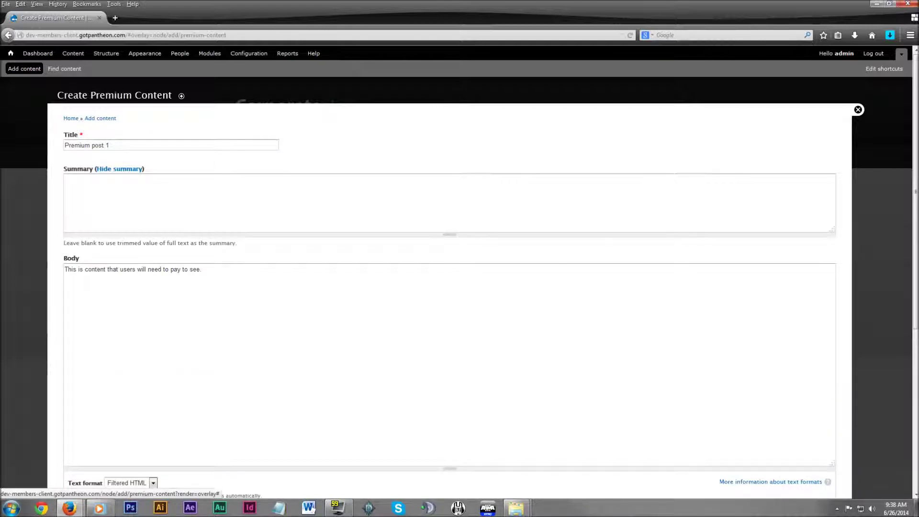
{"action": "type", "text": "Su"}
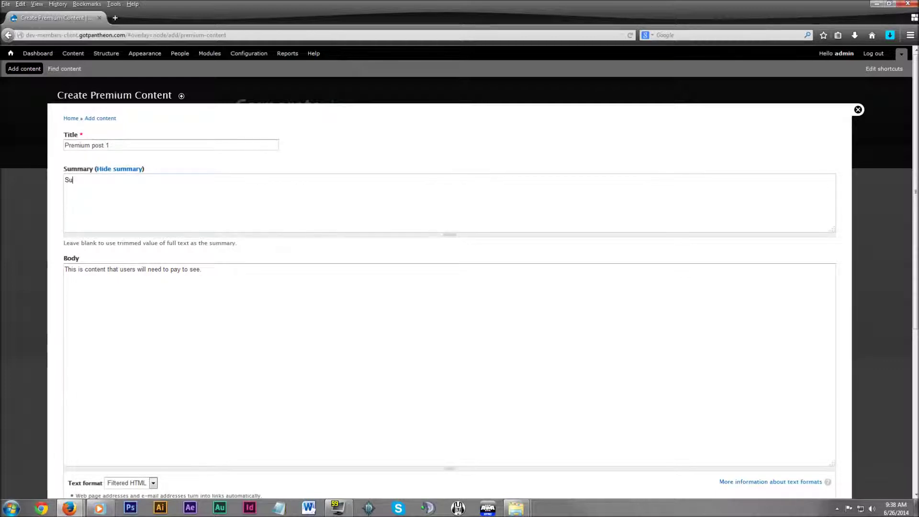
{"action": "type", "text": "mmary for "}
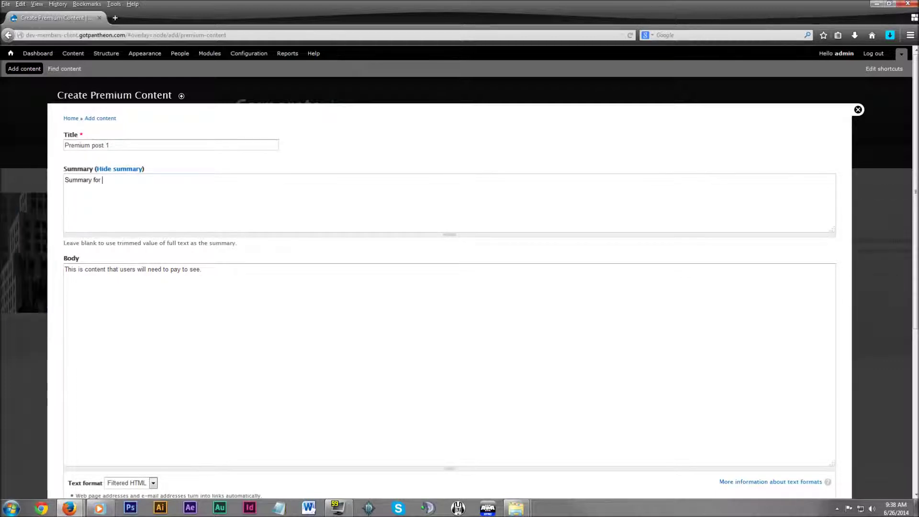
{"action": "type", "text": "Premium"}
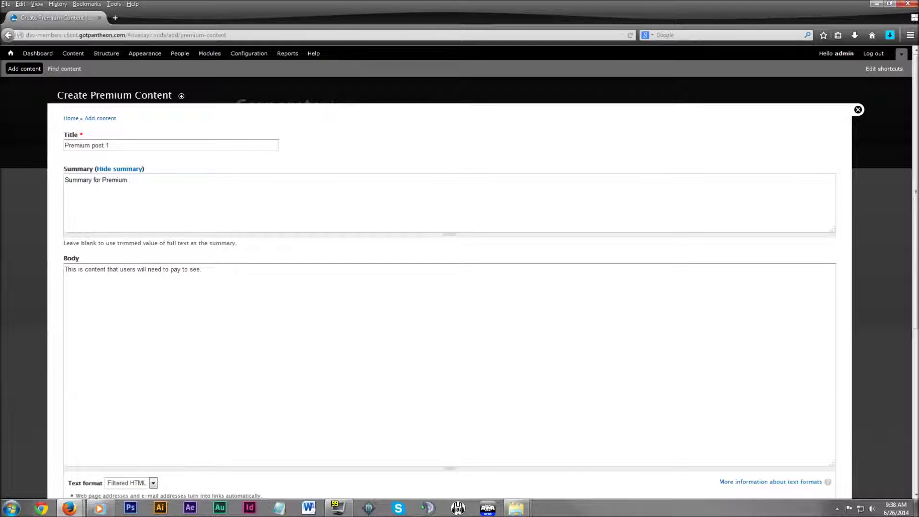
{"action": "type", "text": " post1 goes here."}
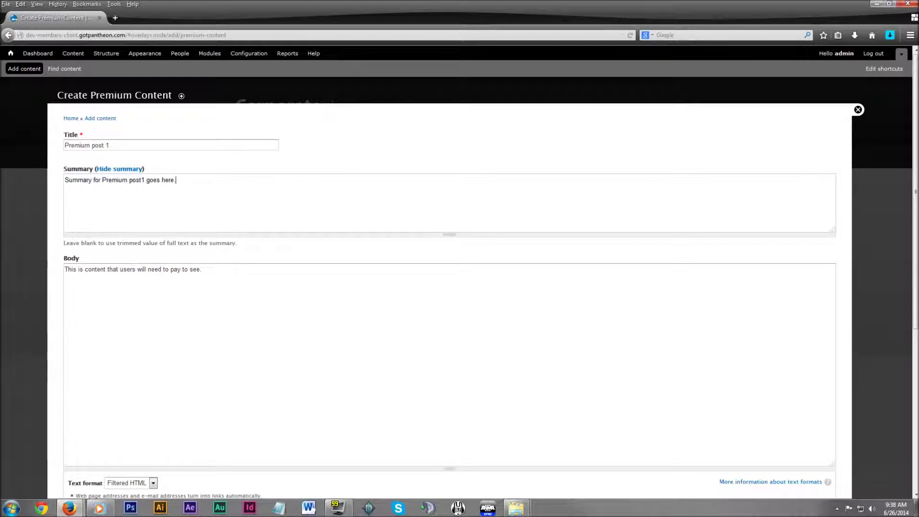
{"action": "scroll", "coordinate": [459, 287], "scroll_direction": "down", "scroll_amount": 2}
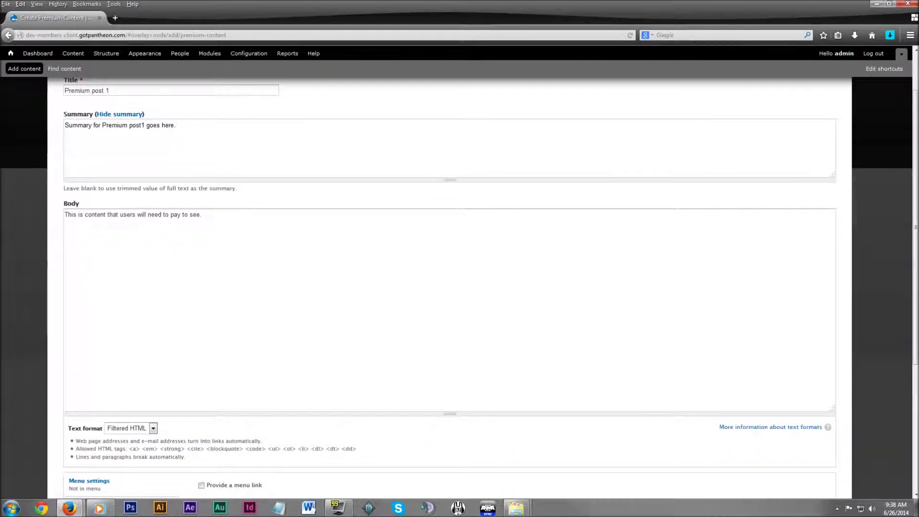
Override the content type access for Premium post 1, keeping Silver and Gold, and save it
{"action": "scroll", "coordinate": [459, 287], "scroll_direction": "down", "scroll_amount": 7}
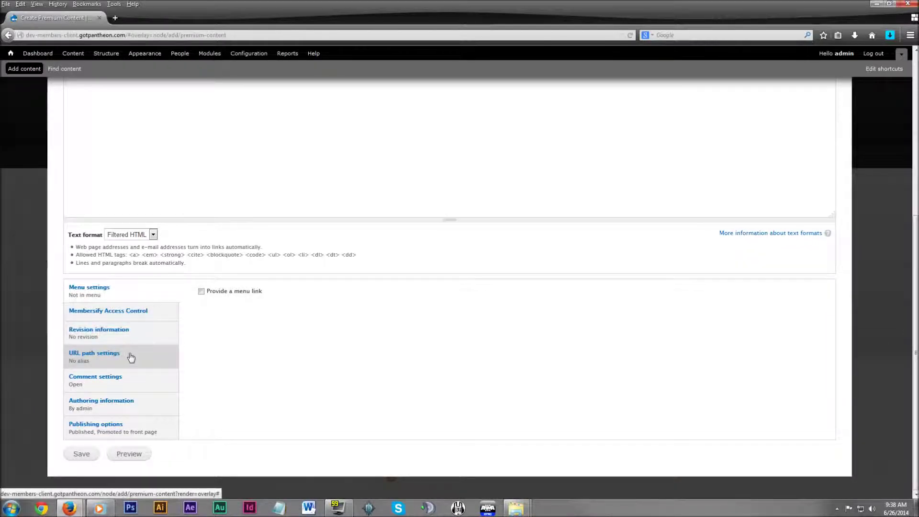
{"action": "left_click", "coordinate": [126, 310]}
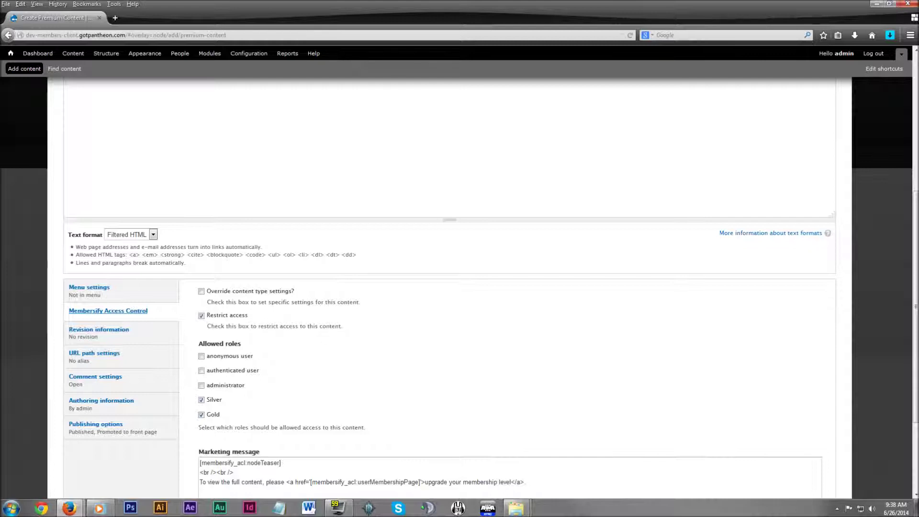
{"action": "left_click", "coordinate": [202, 291]}
{"action": "scroll", "coordinate": [428, 345], "scroll_direction": "down", "scroll_amount": 3}
{"action": "scroll", "coordinate": [428, 345], "scroll_direction": "down", "scroll_amount": 2}
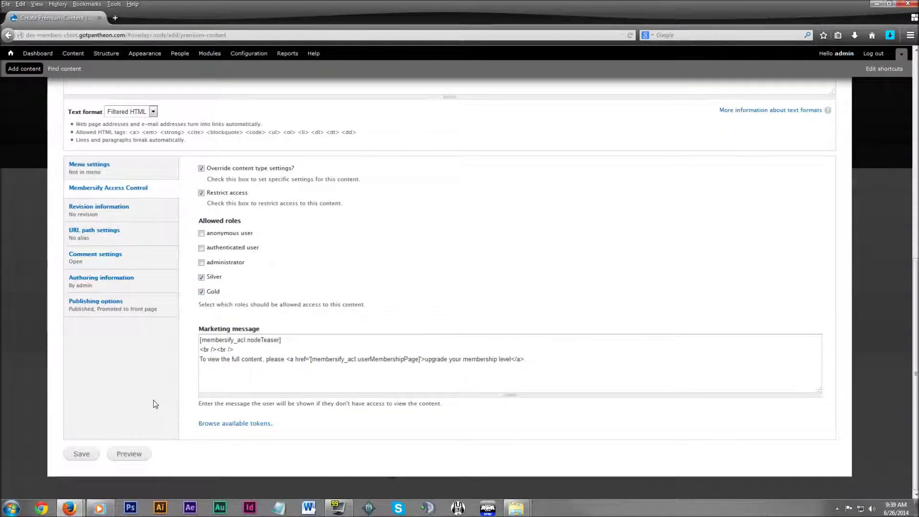
{"action": "left_click", "coordinate": [82, 454]}
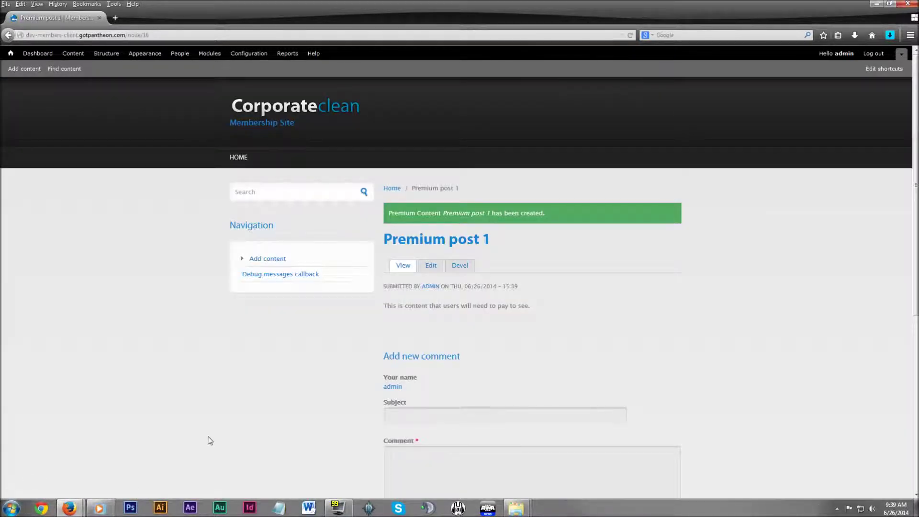
{"action": "left_click", "coordinate": [314, 114]}
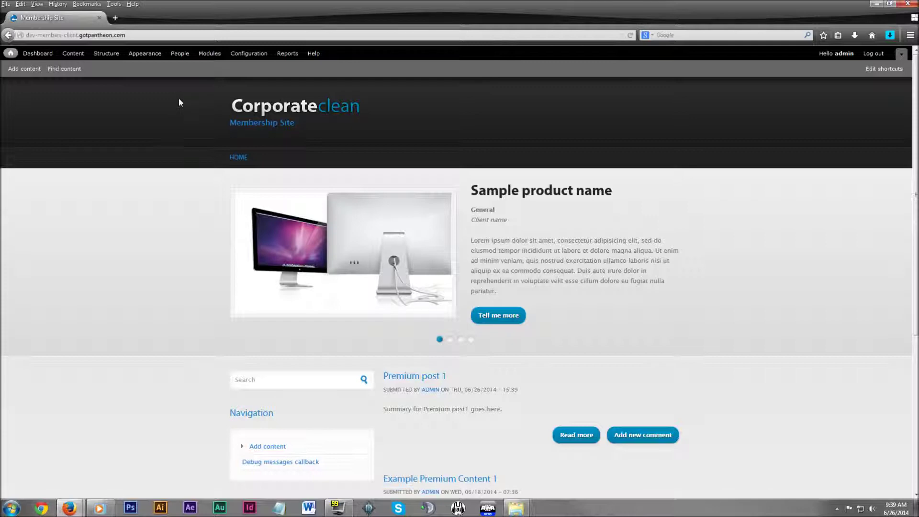
Open Membersify settings from Configuration and expand the Silver and Gold purchase links
{"action": "left_click", "coordinate": [248, 53]}
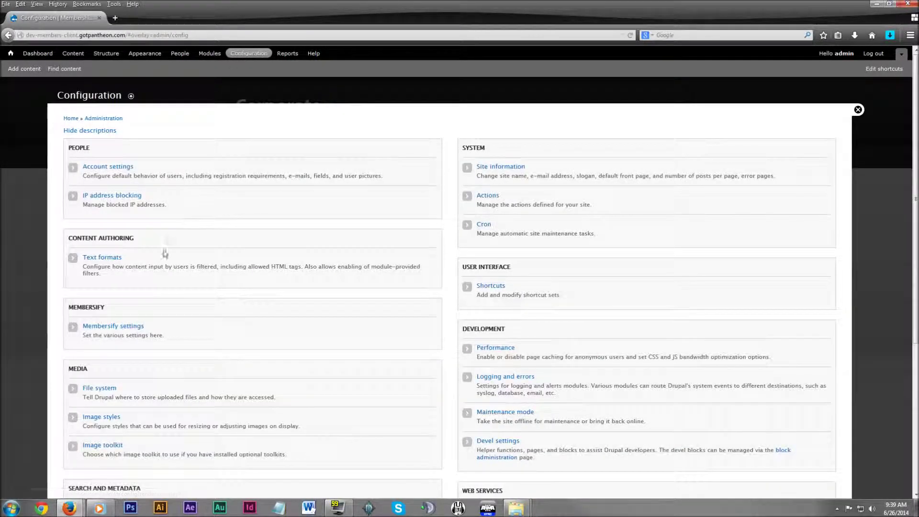
{"action": "left_click", "coordinate": [113, 326]}
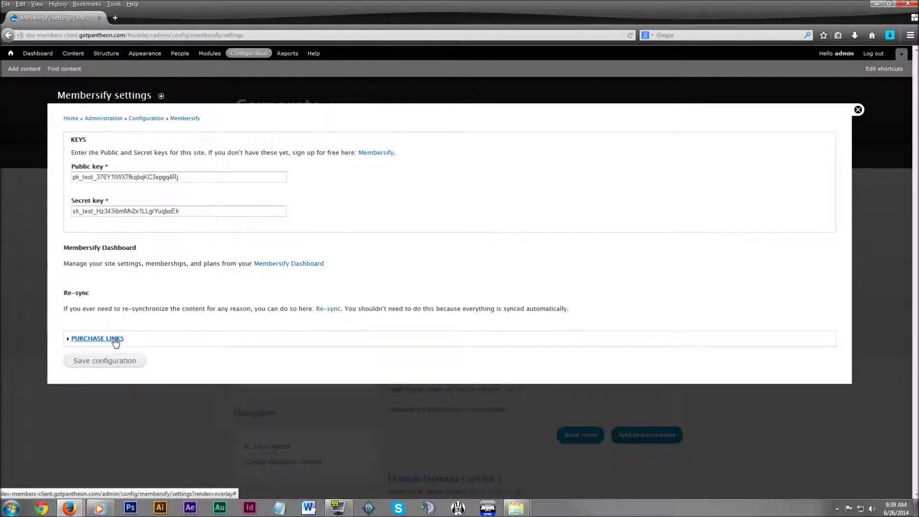
{"action": "left_click", "coordinate": [116, 340]}
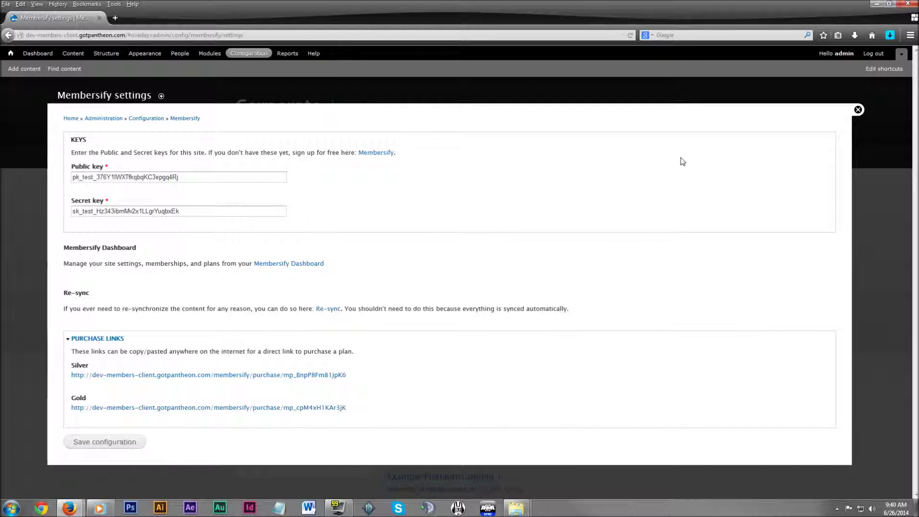
Close the settings overlay and open Premium post 1 as an anonymous visitor in the private window
{"action": "left_click", "coordinate": [858, 110]}
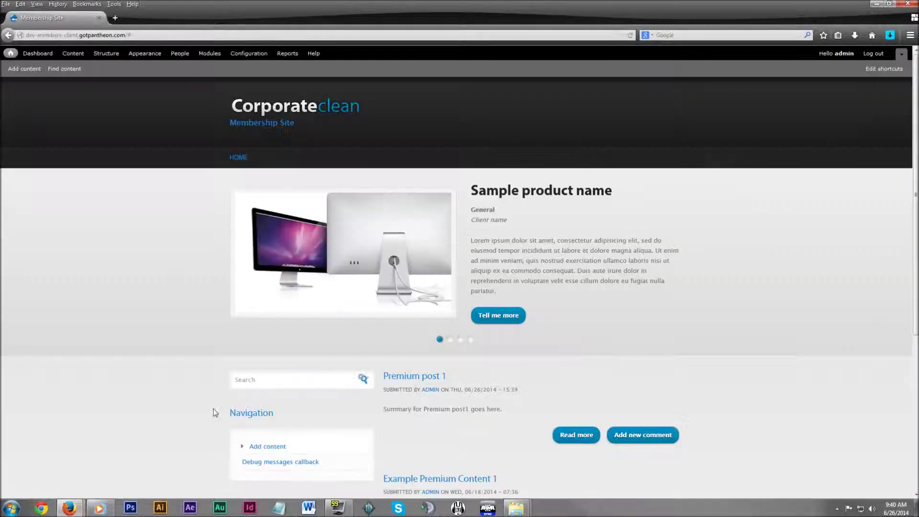
{"action": "mouse_move", "coordinate": [71, 508]}
{"action": "left_click", "coordinate": [172, 430]}
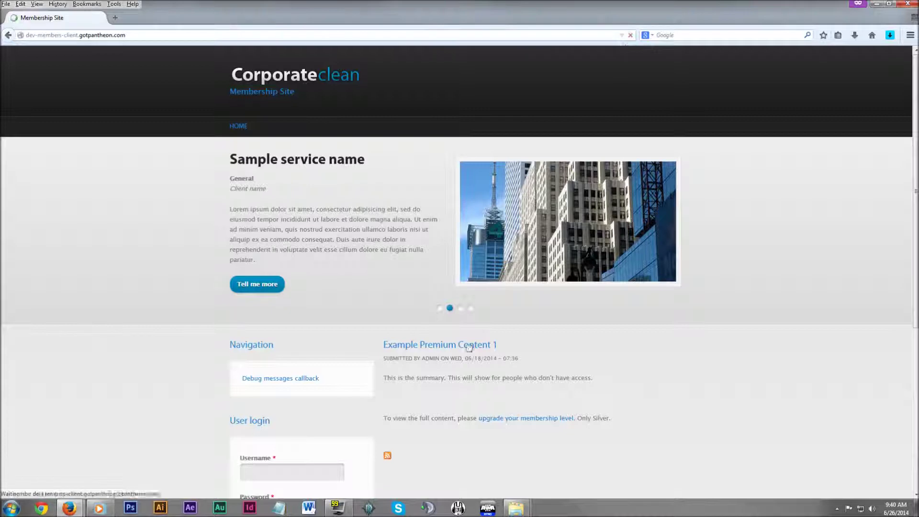
{"action": "left_click", "coordinate": [425, 345]}
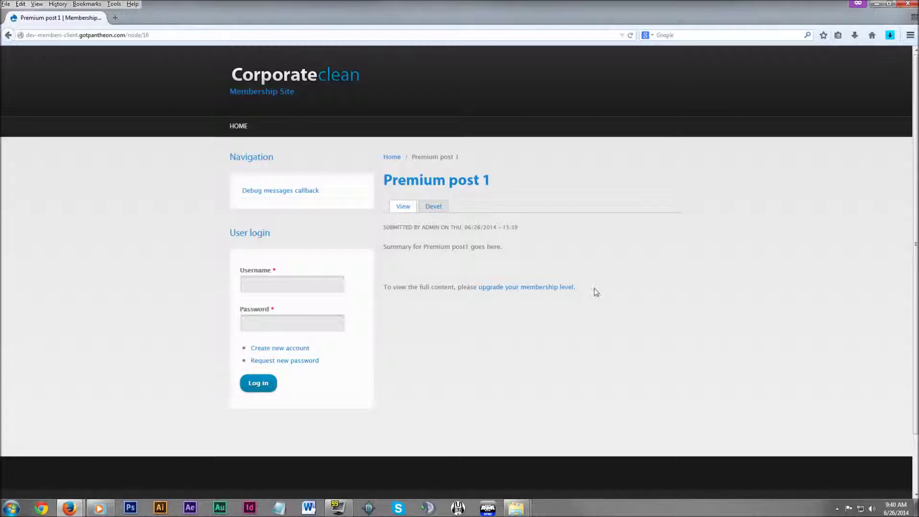
Follow the 'upgrade your membership level' link to the sign-up page, then return to the admin window
{"action": "left_click", "coordinate": [522, 288]}
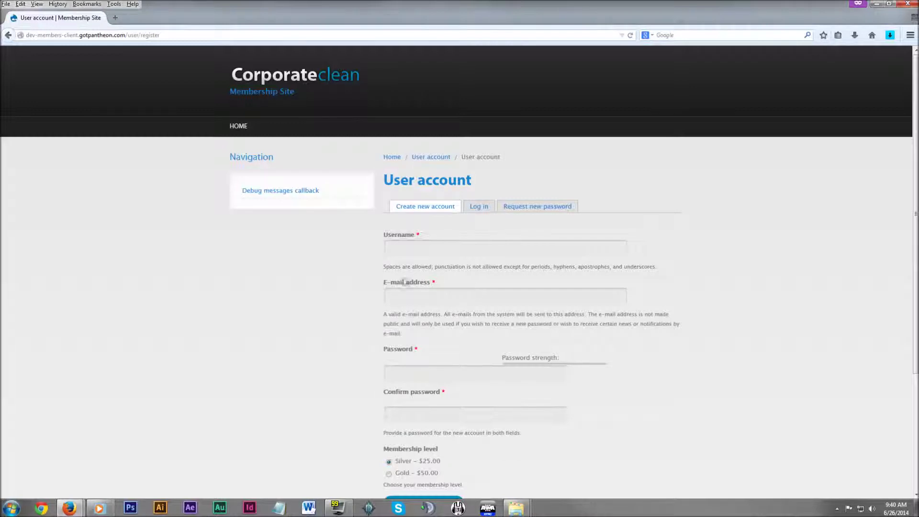
{"action": "scroll", "coordinate": [404, 282], "scroll_direction": "down", "scroll_amount": 4}
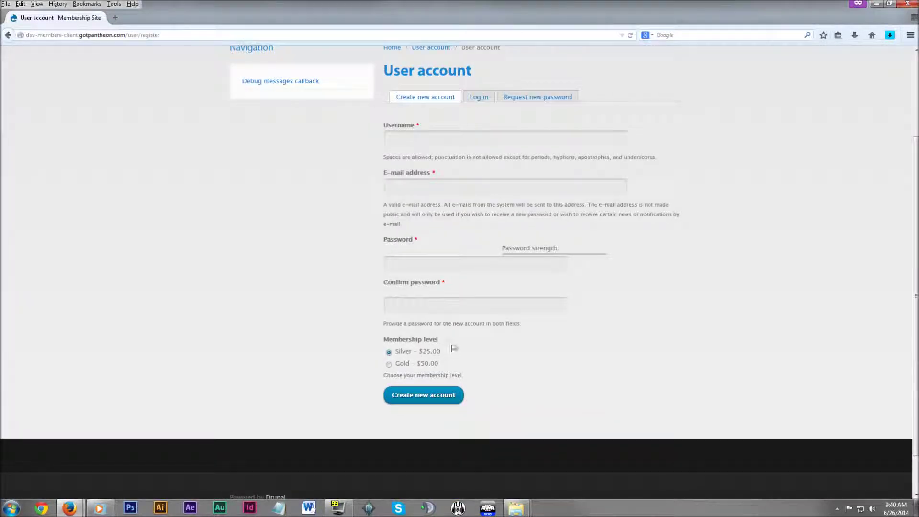
{"action": "scroll", "coordinate": [437, 192], "scroll_direction": "up", "scroll_amount": 4}
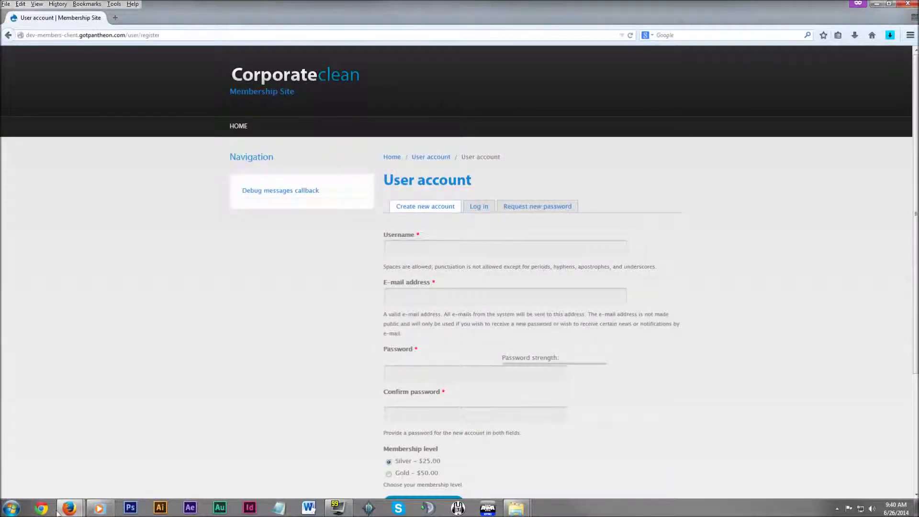
{"action": "mouse_move", "coordinate": [65, 510]}
{"action": "left_click", "coordinate": [60, 454]}
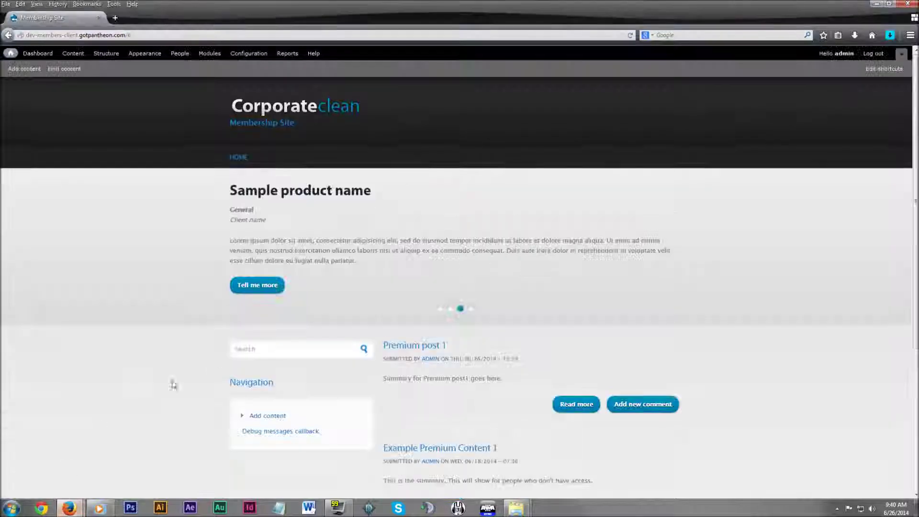
Open Premium post 1 as the administrator to read its full body text
{"action": "left_click", "coordinate": [418, 349]}
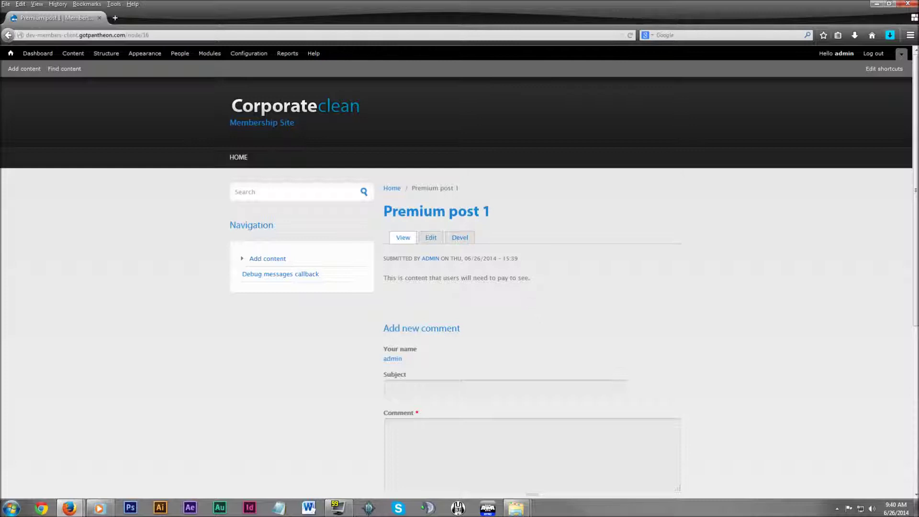
{"action": "scroll", "coordinate": [537, 306], "scroll_direction": "down", "scroll_amount": 4}
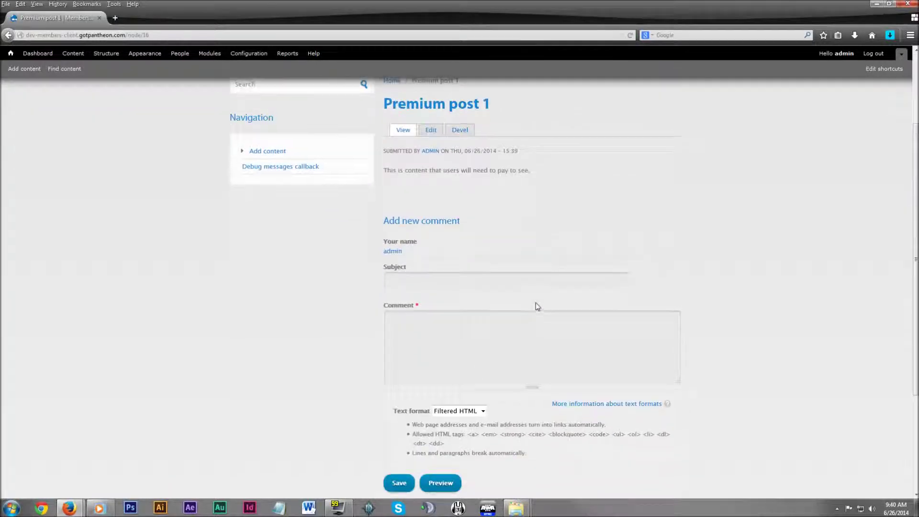
{"action": "scroll", "coordinate": [536, 303], "scroll_direction": "down", "scroll_amount": 3}
{"action": "scroll", "coordinate": [357, 321], "scroll_direction": "up", "scroll_amount": 5}
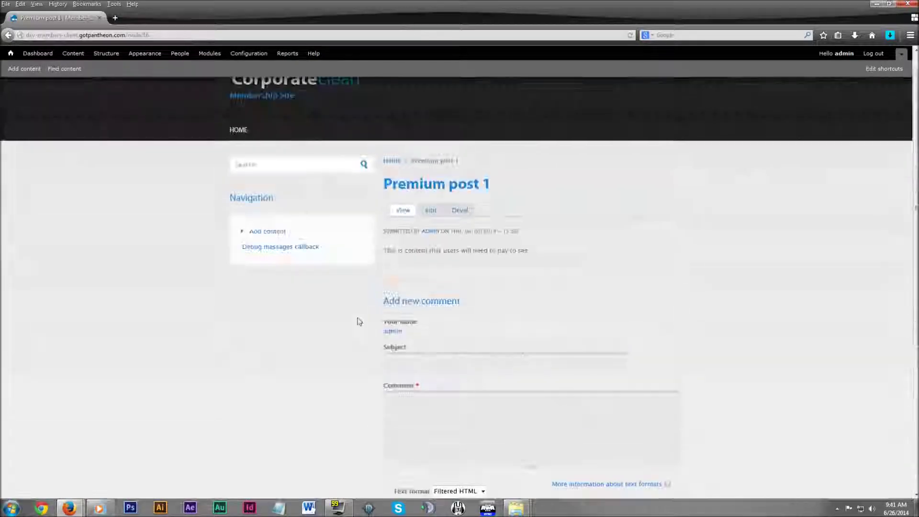